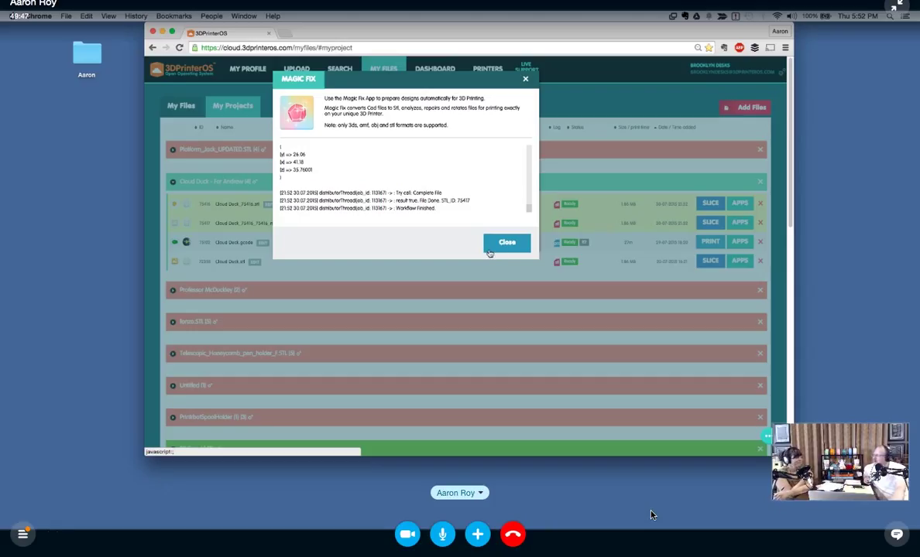
Step: Close the Magic Fix results and show the apps for the Cloud Duck magic_fix file
left_click(496, 246)
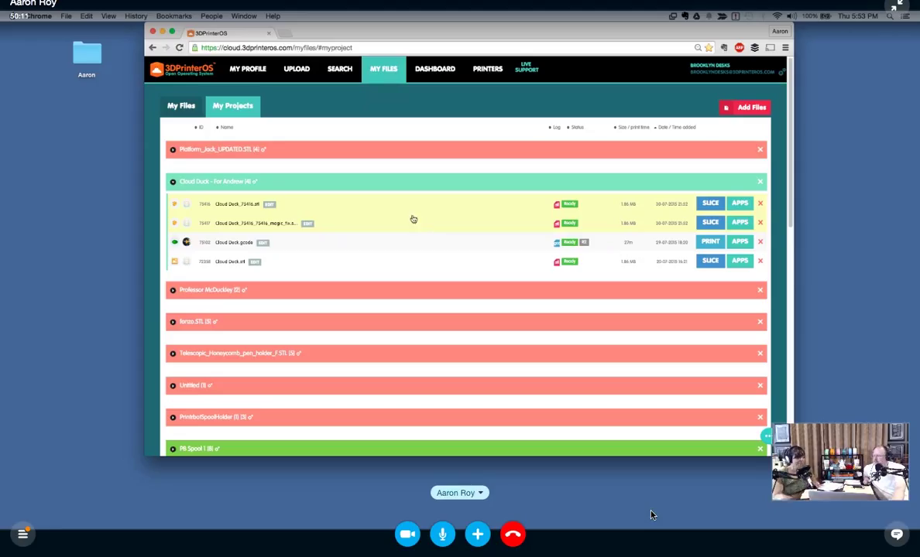
left_click(738, 242)
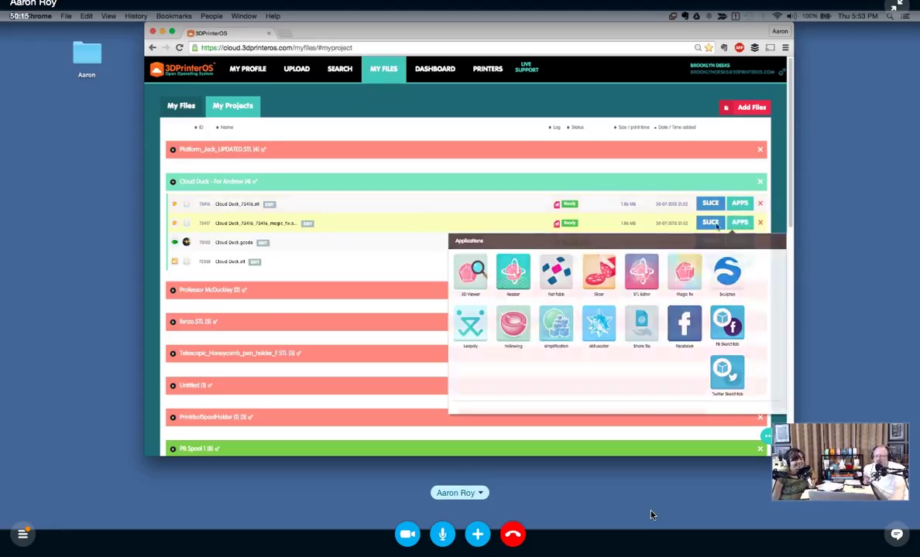
Step: Slice the magic-fixed Cloud Duck with R2 settings after reviewing the Advanced and Expert tabs
left_click(710, 223)
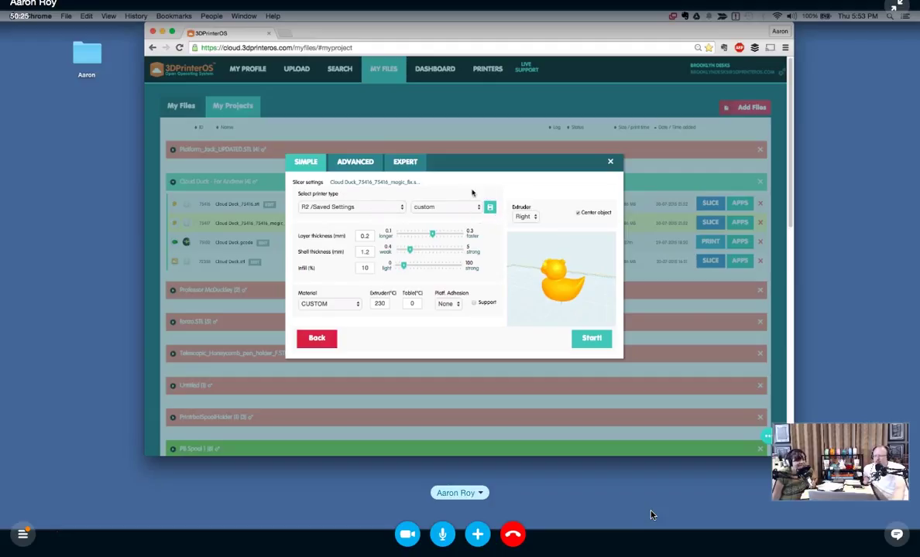
left_click(355, 162)
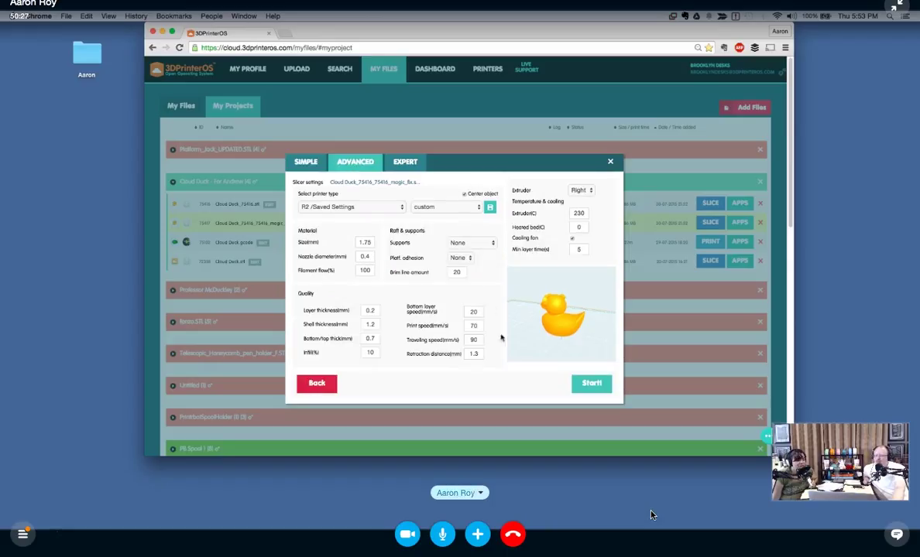
scroll(474, 335, "down", 1)
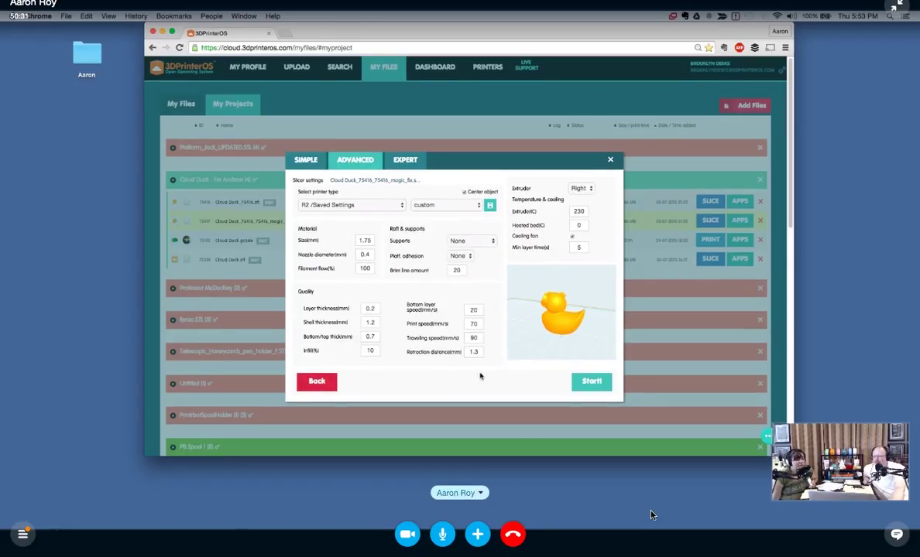
left_click(408, 162)
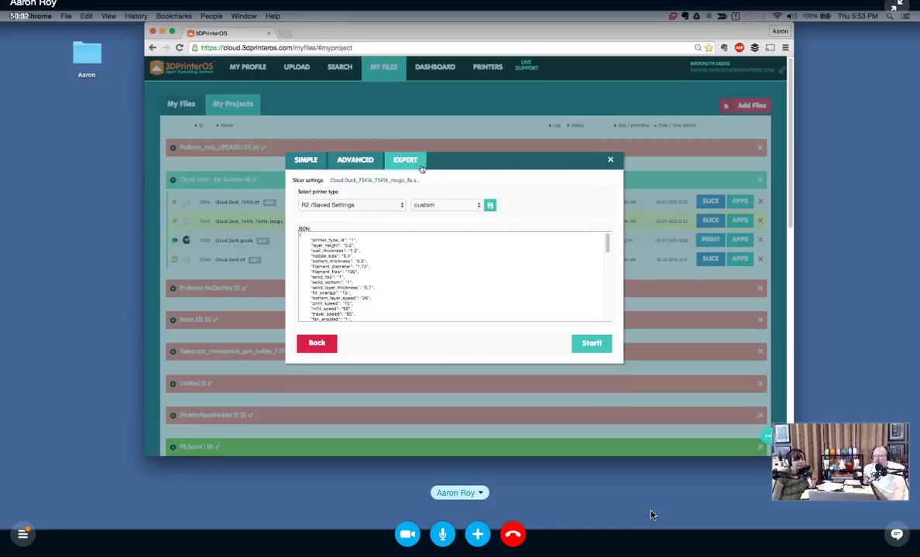
left_click(307, 161)
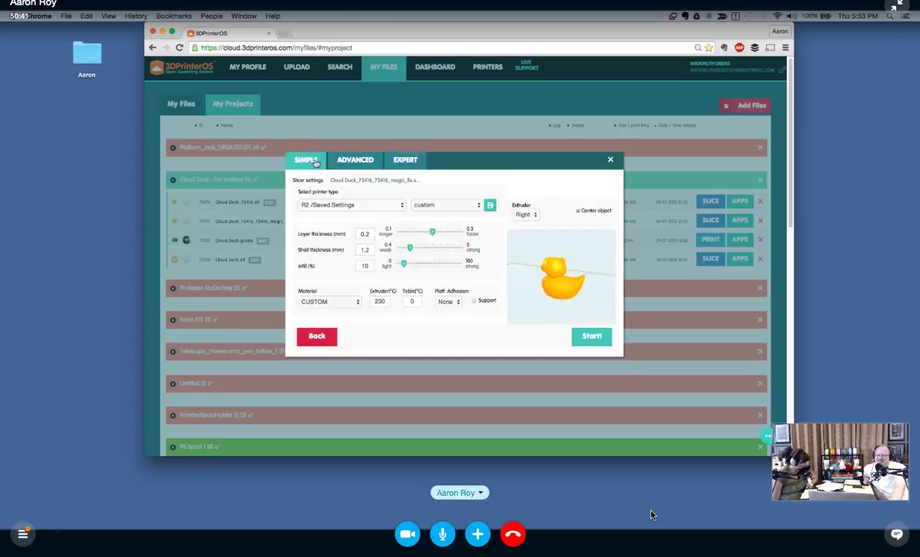
left_click(582, 339)
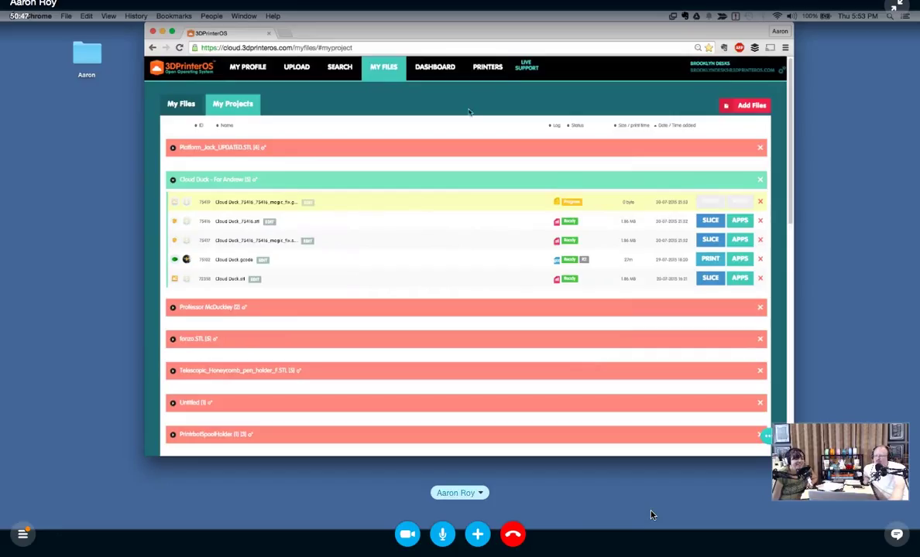
Step: Check the LiveView Wall, then print the new Cloud Duck gcode from My Projects
left_click(488, 69)
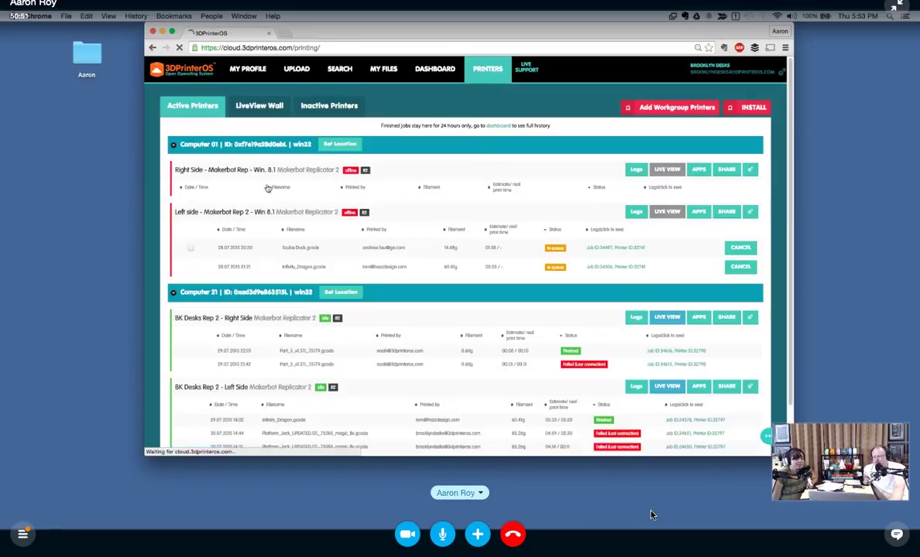
left_click(259, 107)
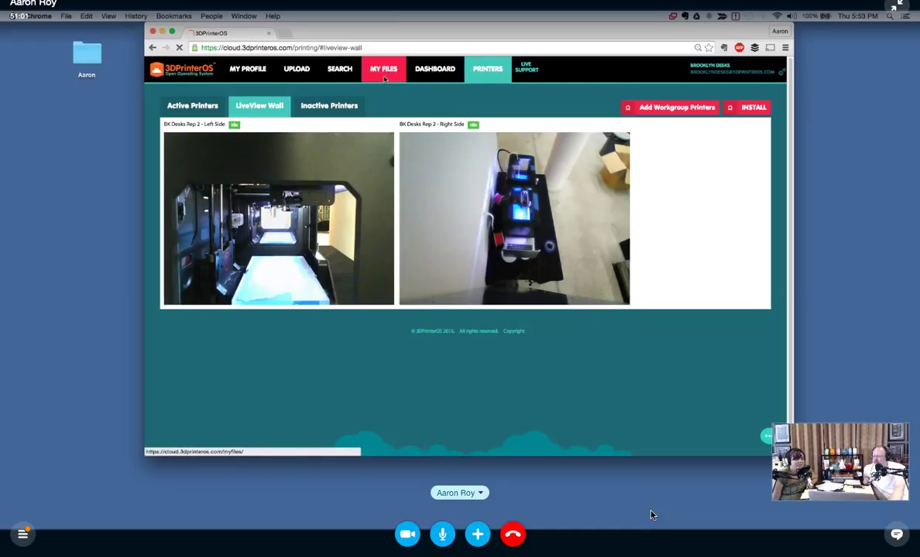
left_click(383, 75)
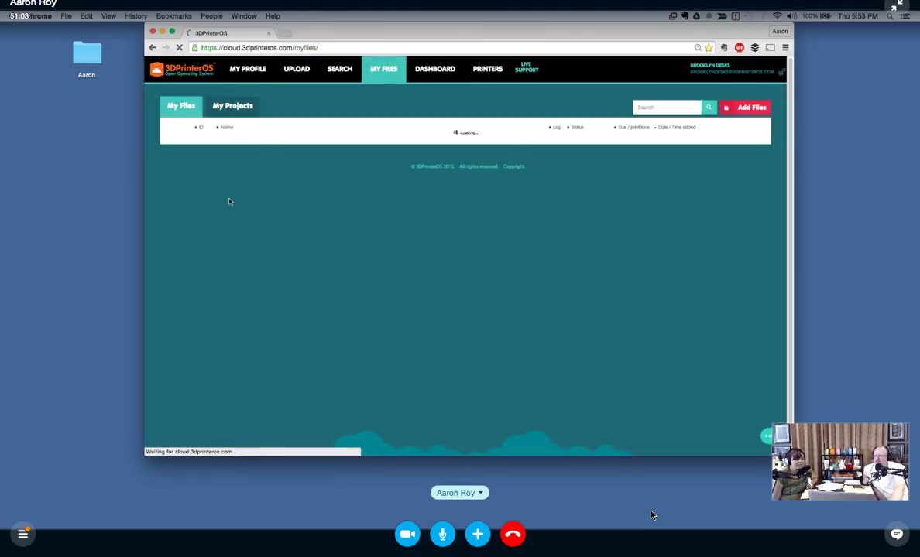
left_click(248, 106)
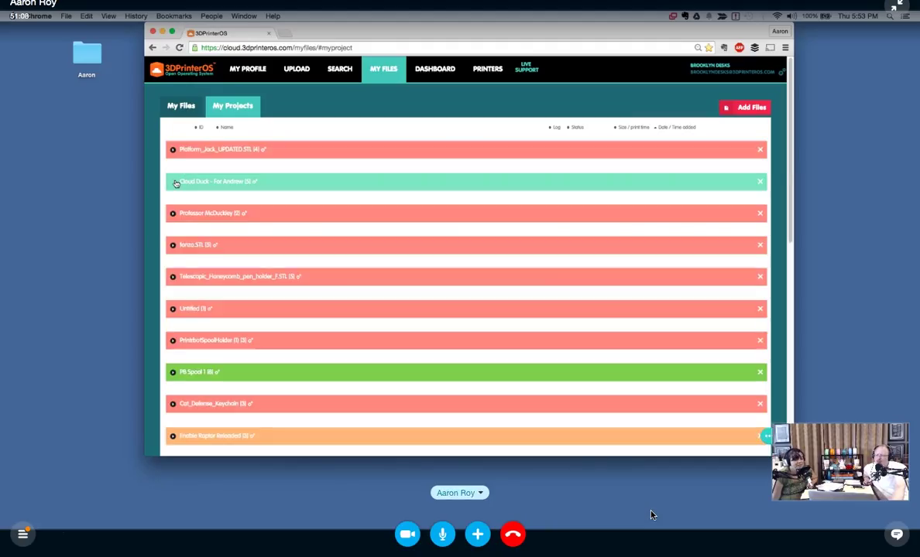
left_click(175, 183)
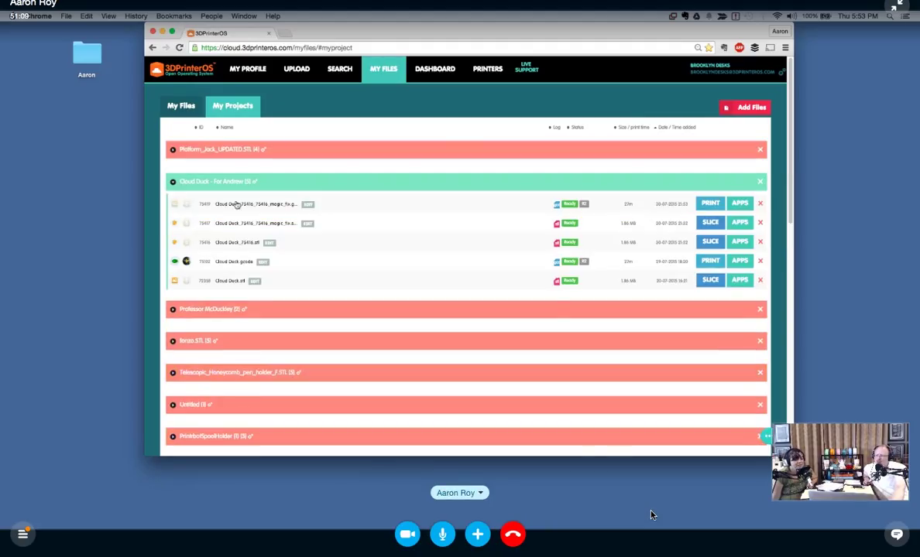
left_click(708, 203)
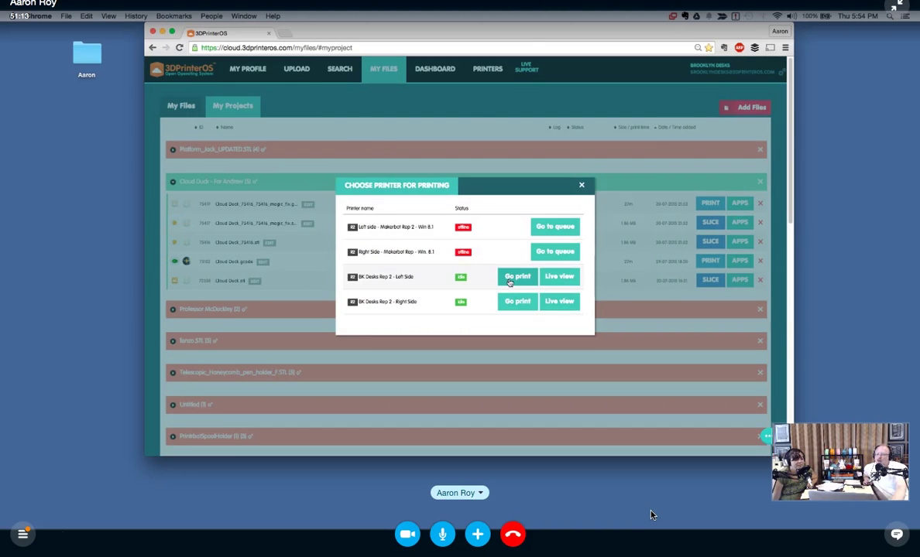
Step: Print the sliced Cloud Duck on BK Desks Rep 2 - Left Side and confirm it in Printers
left_click(516, 277)
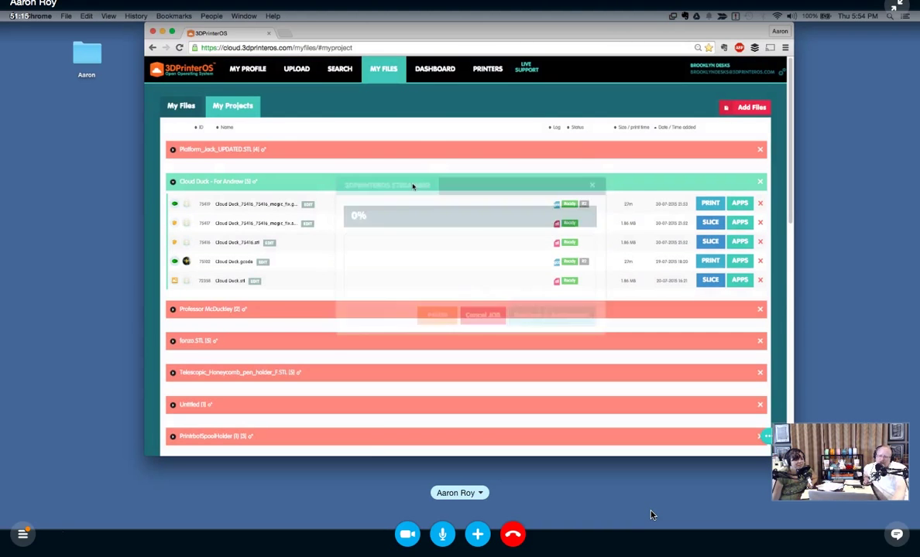
left_click(480, 75)
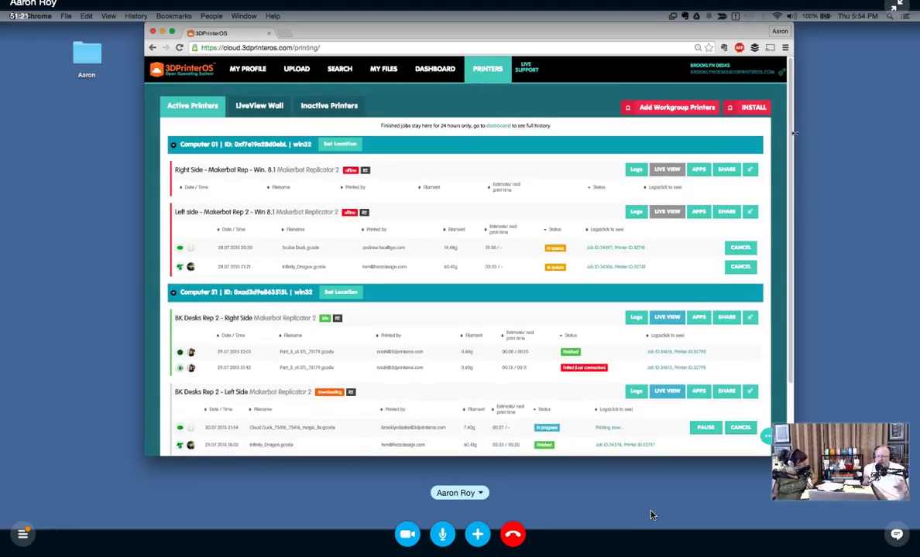
left_click_drag(790, 134, 805, 134)
left_click_drag(746, 31, 714, 31)
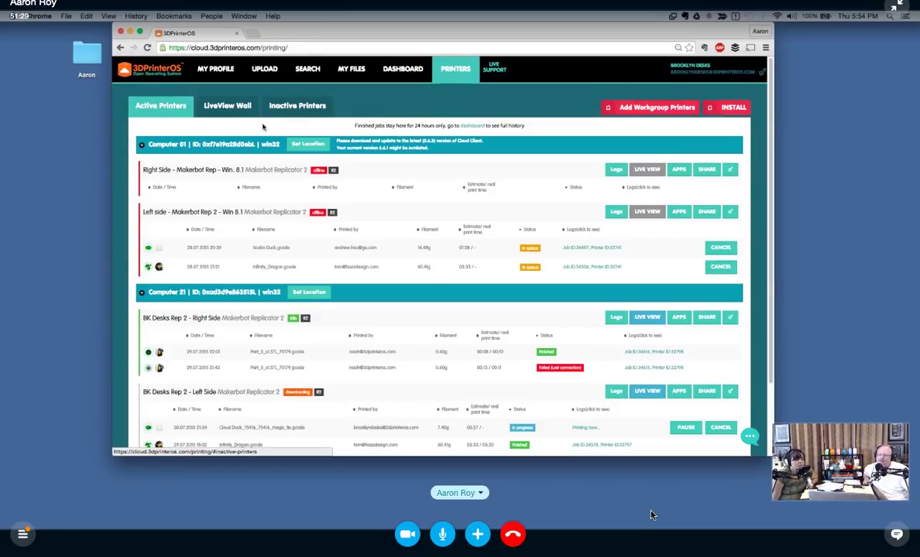
Step: View the LiveView Wall, then reach the workgroups access page via Organization Admin
left_click(227, 106)
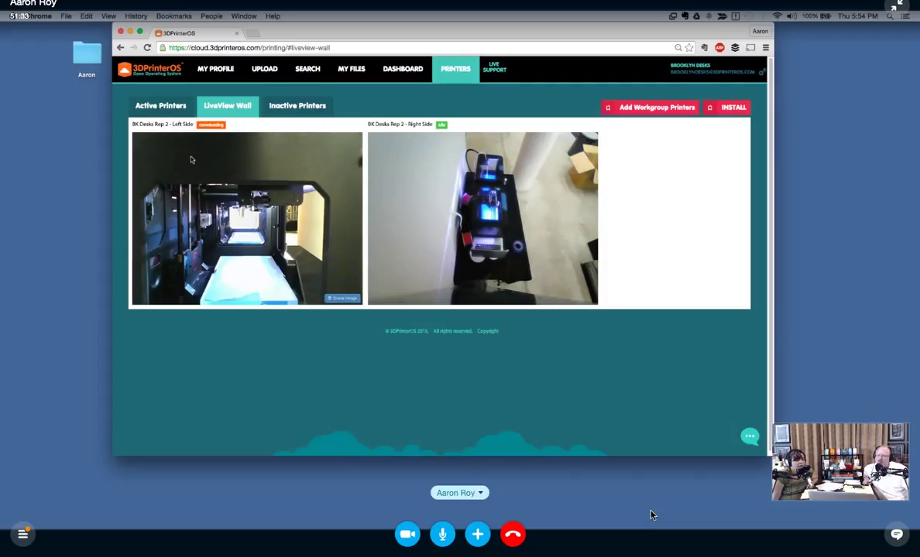
mouse_move(177, 200)
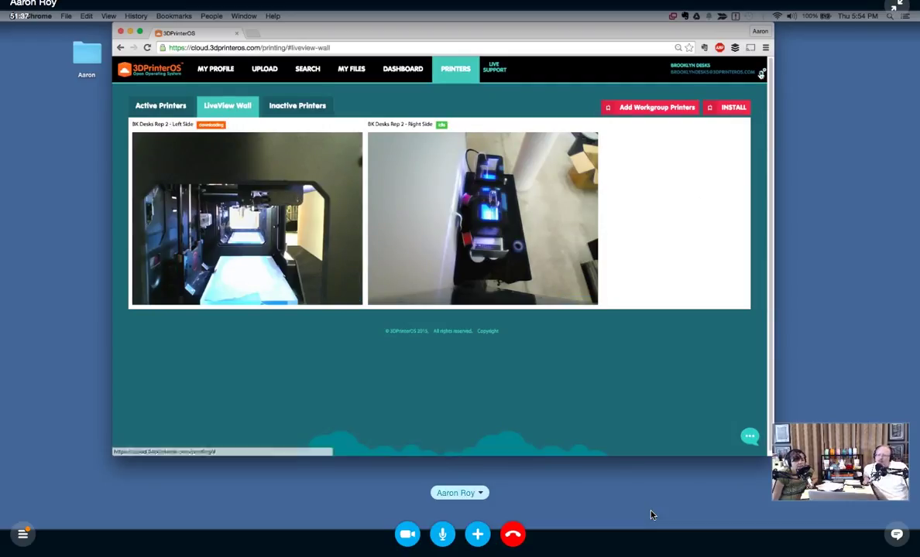
left_click(707, 68)
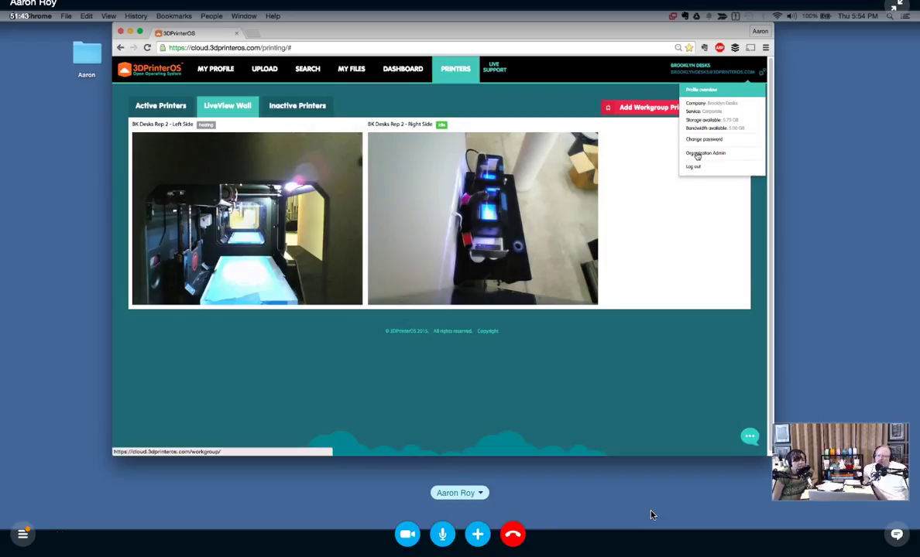
left_click(697, 153)
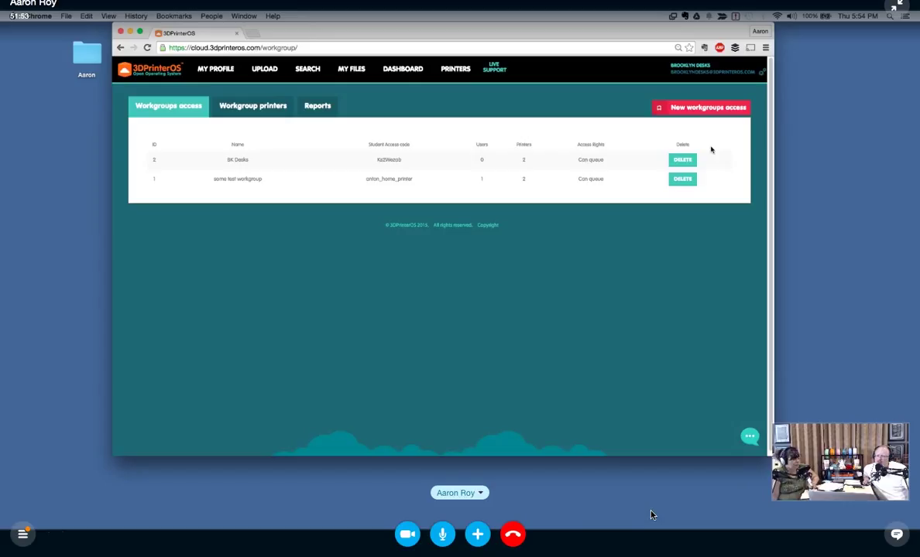
Step: Create the Hazzard workgroup with Can queue rights and a student access code
left_click(706, 108)
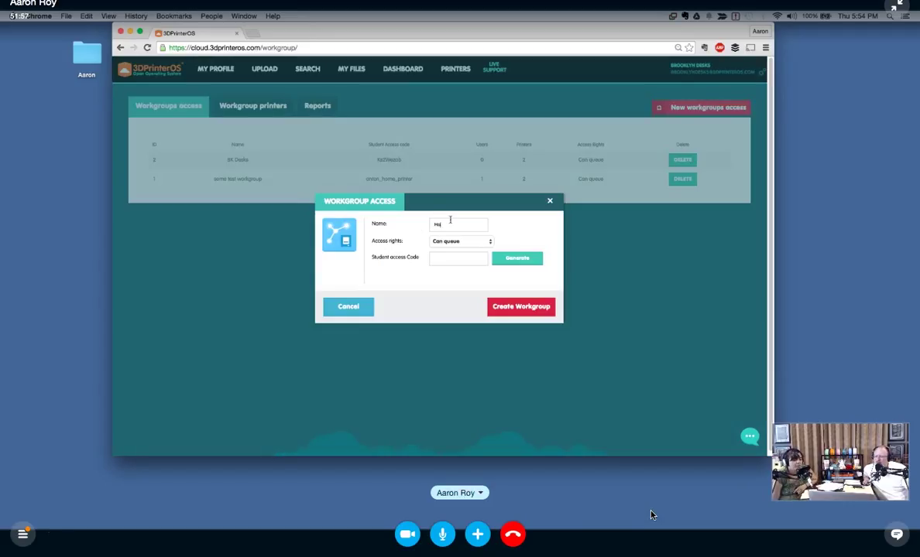
key("Tab")
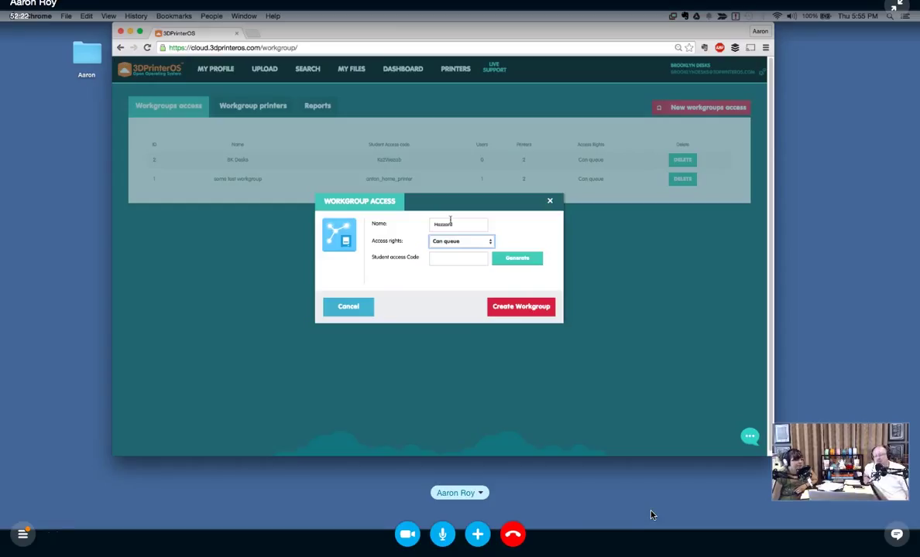
left_click(471, 260)
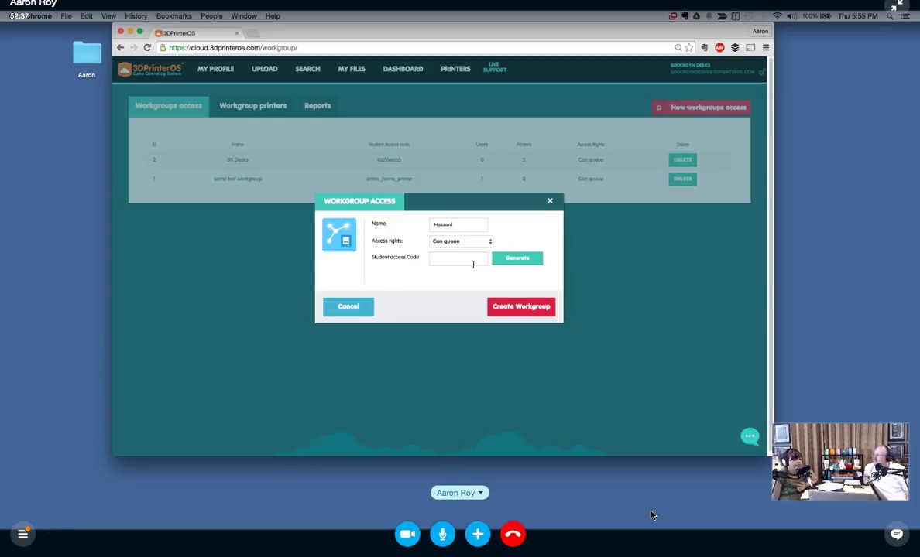
type("hazz")
left_click(517, 308)
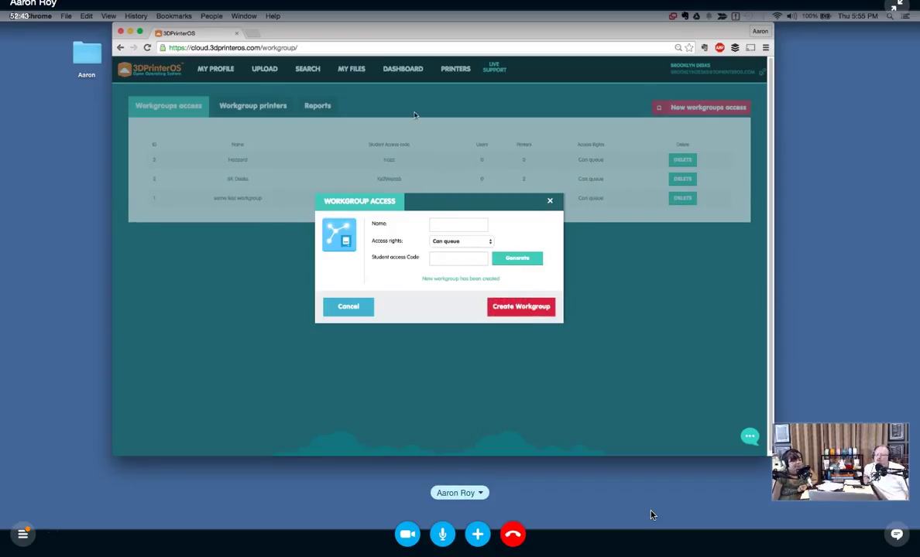
Step: Assign BK Desks Rep 2 - Left Side to the Hazzard workgroup, then select Hazzard's access code
left_click(550, 201)
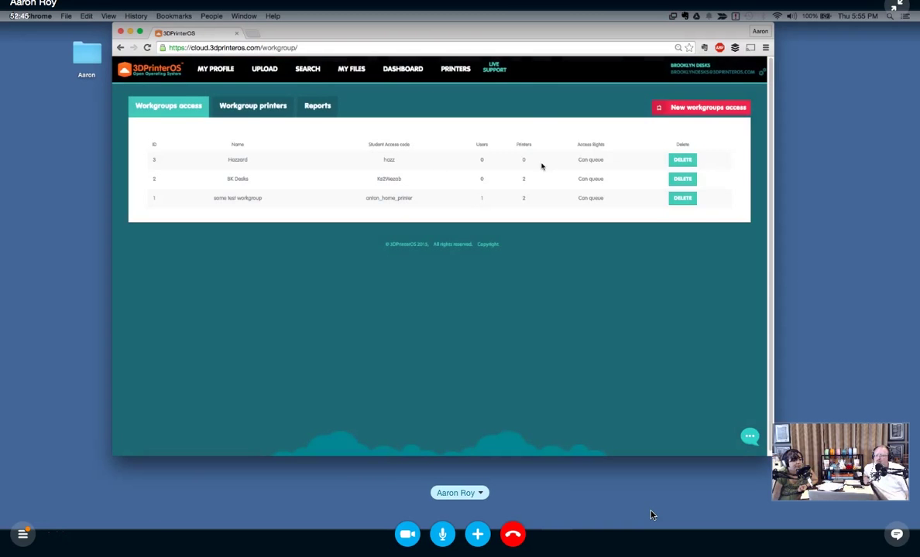
left_click(217, 109)
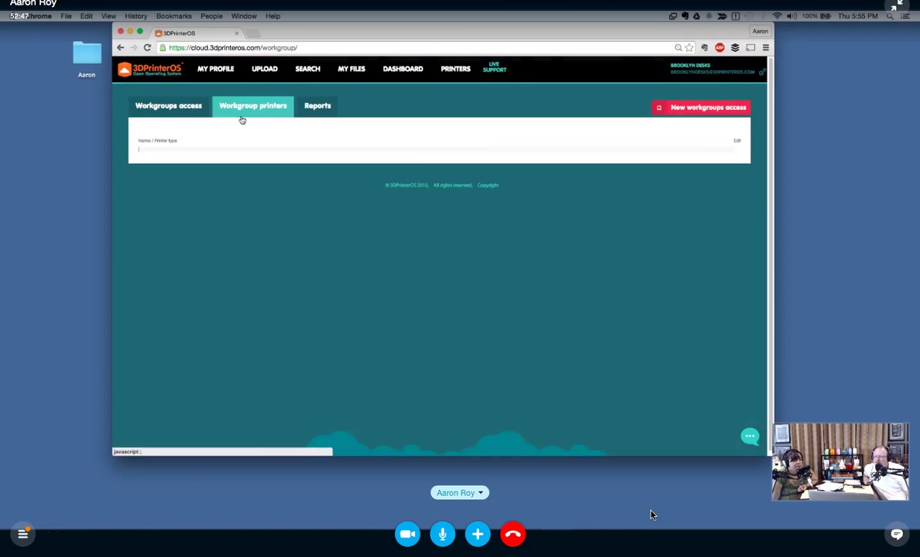
scroll(267, 215, "down", 20)
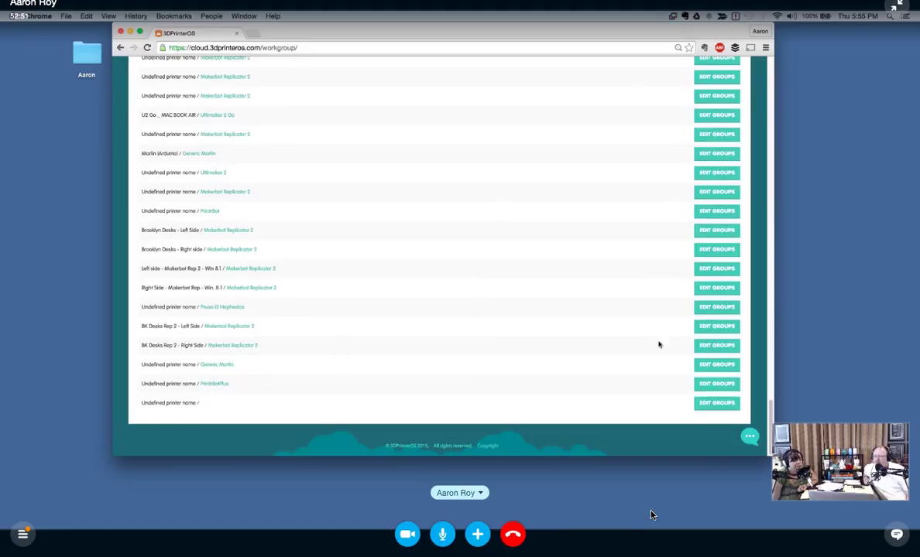
left_click(715, 326)
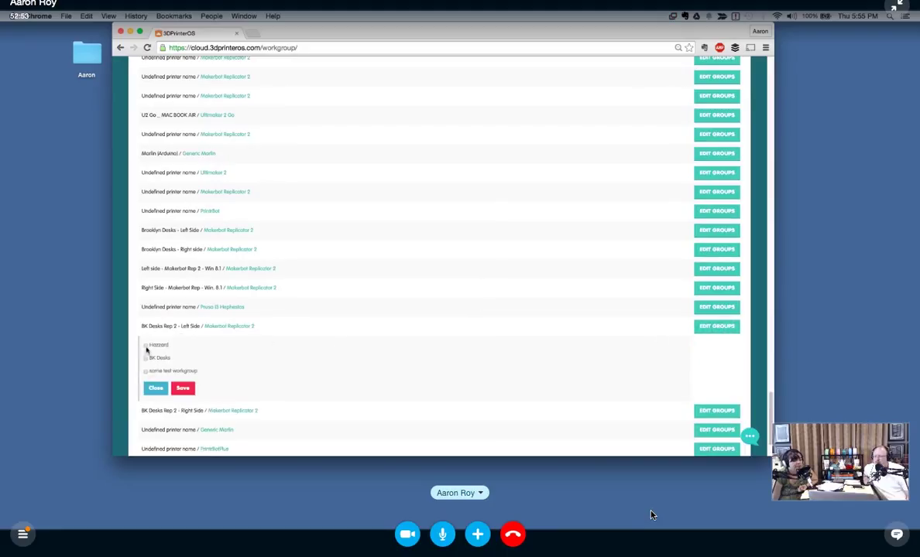
left_click(182, 388)
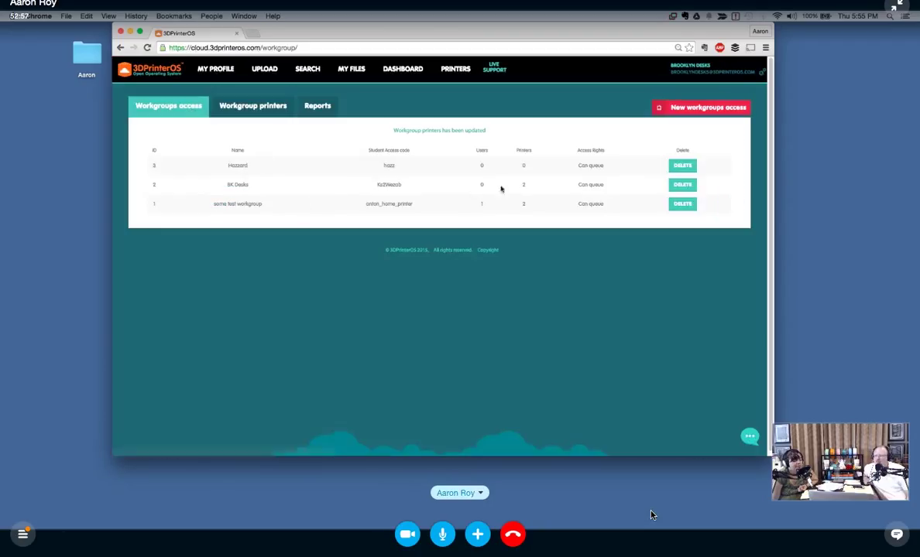
double_click(391, 159)
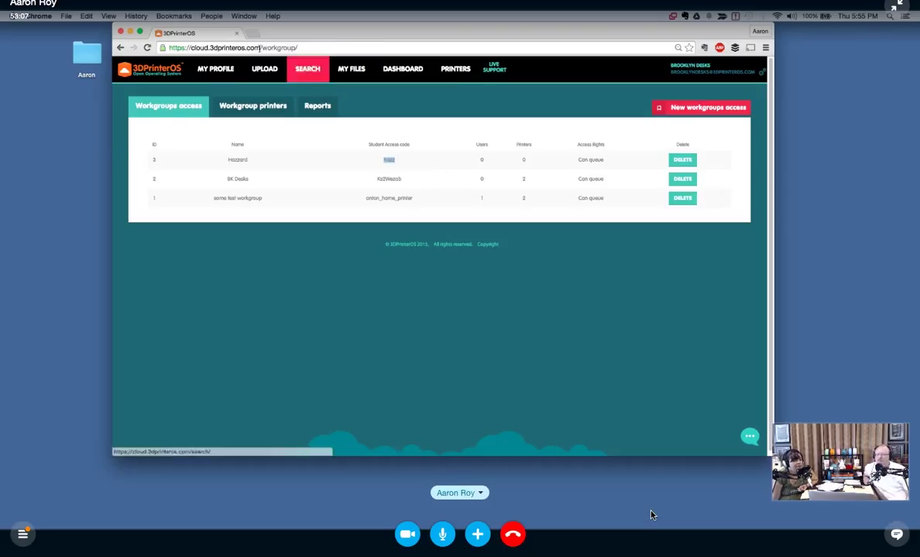
Step: Open cloud.3dprinteros.com in a new window, sign in with the second account, and view Printers
left_click(65, 15)
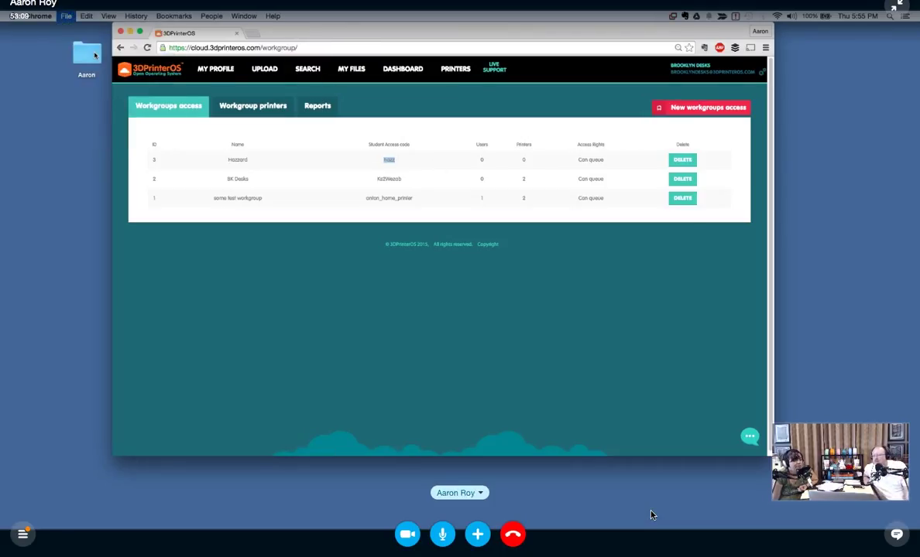
type("cloud.3dprinteros.com")
key("Return")
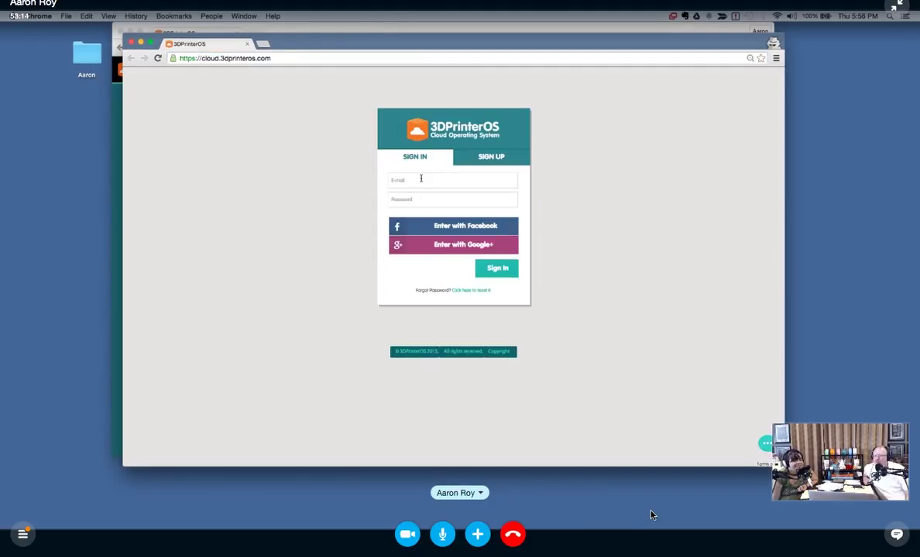
left_click(421, 179)
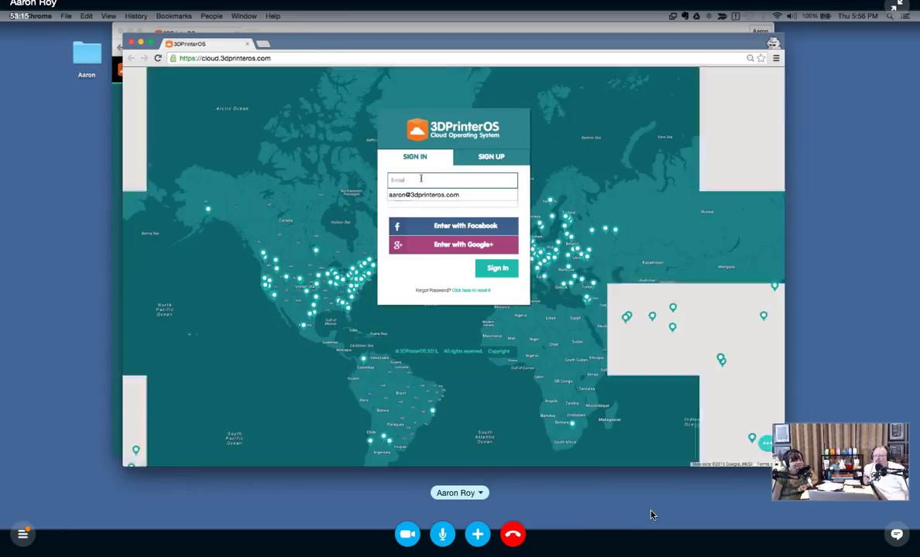
left_click(423, 194)
left_click(496, 268)
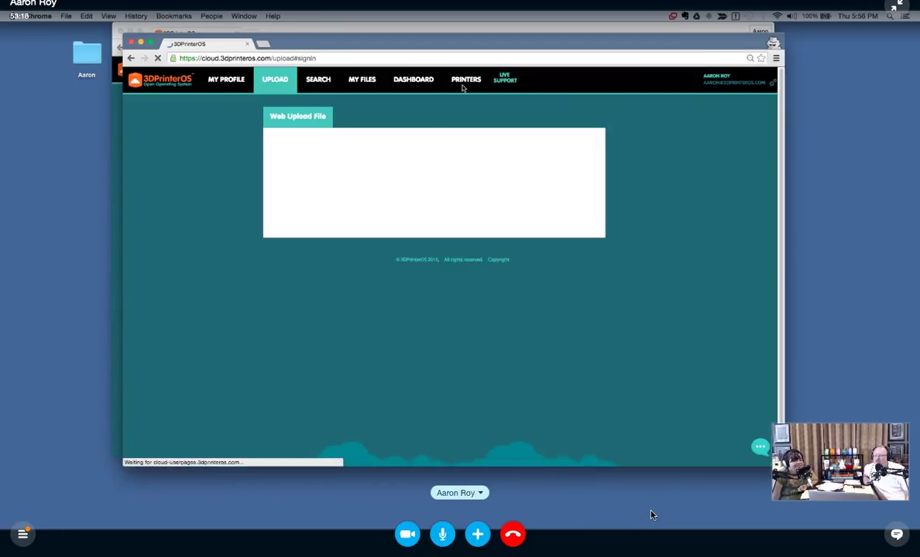
left_click(463, 85)
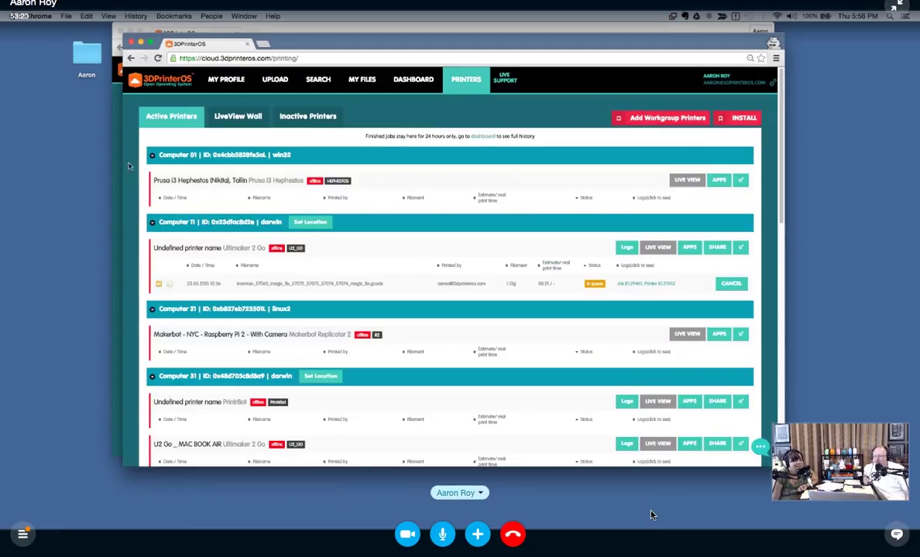
Step: Collapse the Computer 01 through Computer 121 sections in the printers list
left_click(152, 156)
left_click(152, 177)
left_click(151, 199)
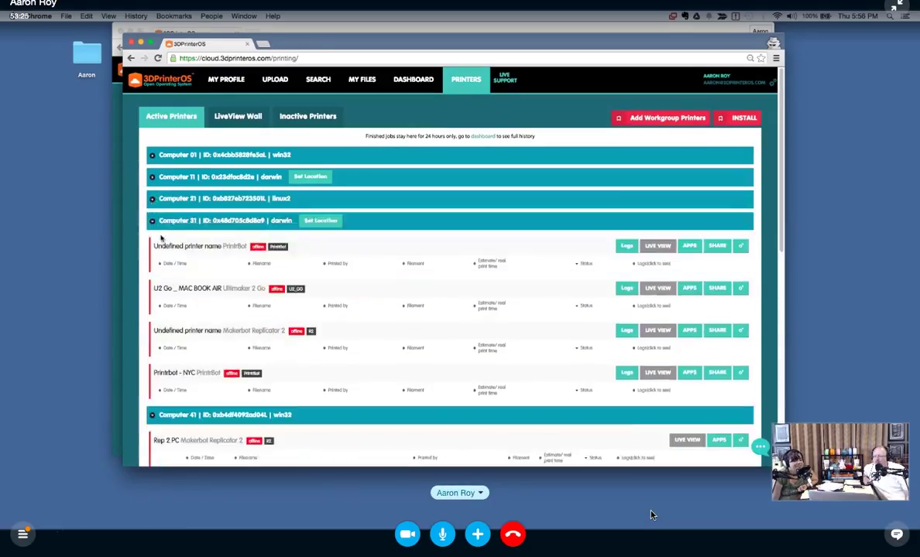
left_click(152, 221)
left_click(152, 243)
left_click(151, 264)
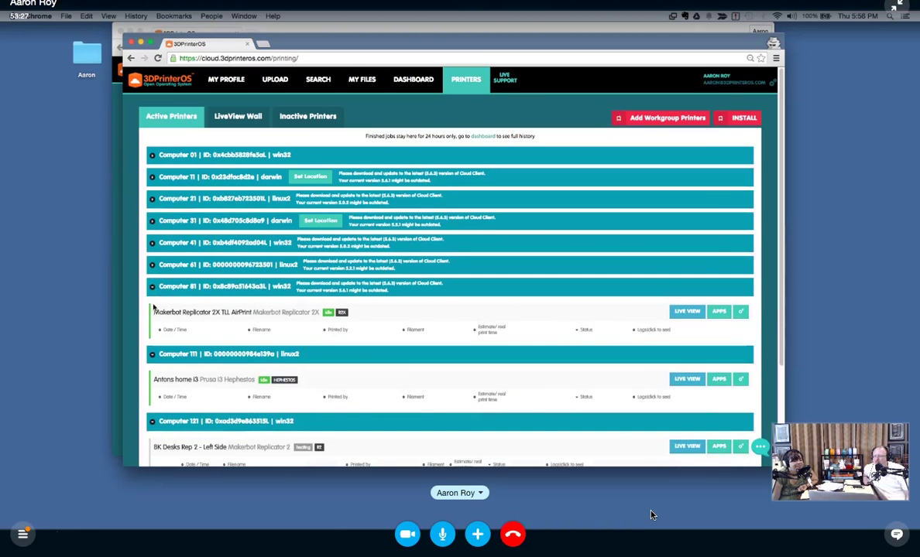
left_click(152, 287)
left_click(151, 308)
left_click(152, 331)
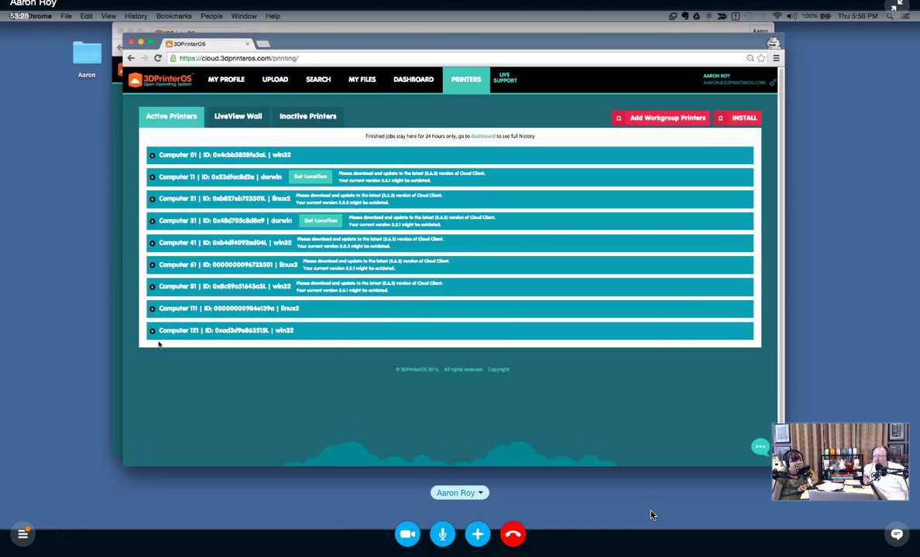
left_click(660, 119)
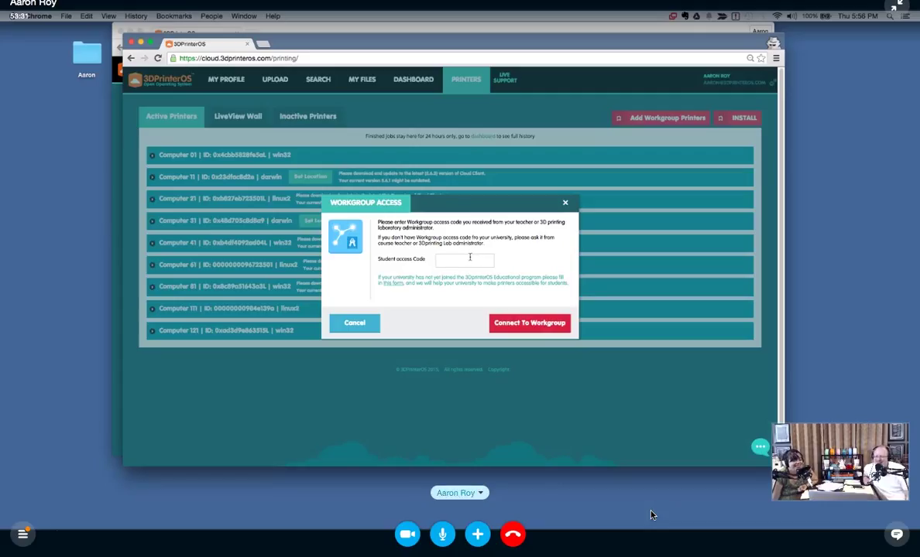
left_click(530, 323)
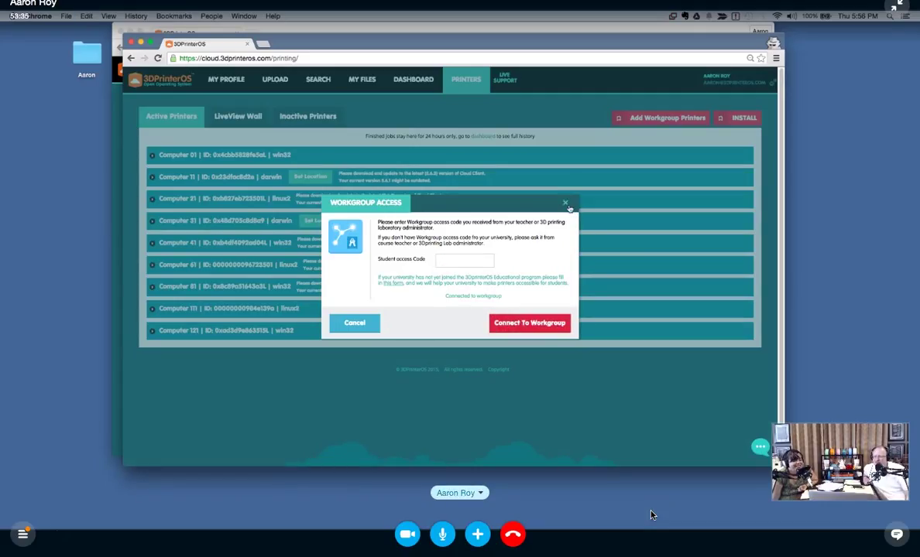
left_click(566, 205)
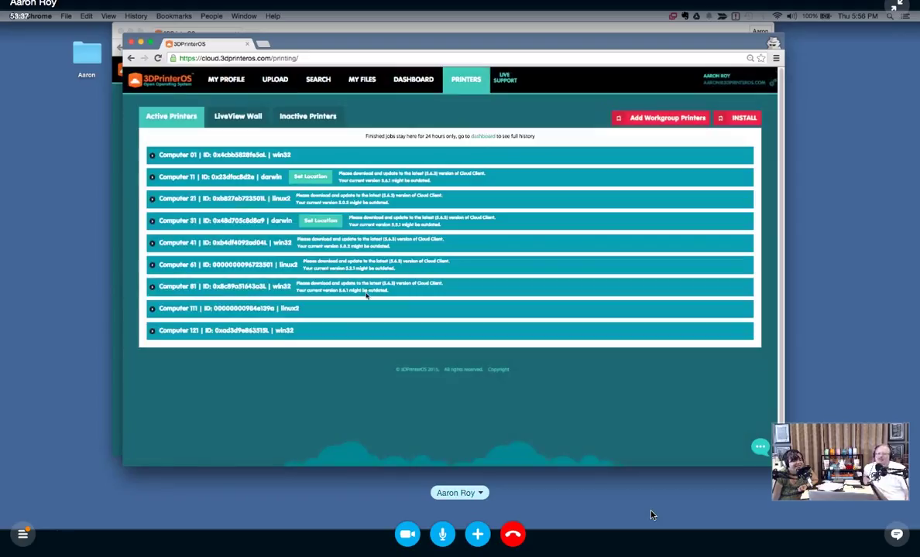
left_click(158, 331)
Step: Open the Live View camera feed for BK Desks Rep 2 - Left Side printing the Cloud Duck
scroll(158, 337, "down", 1)
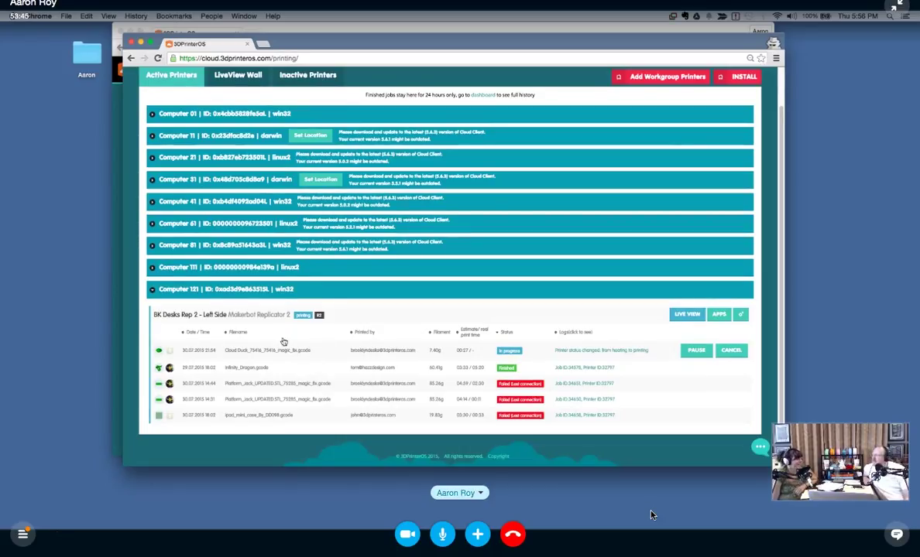
left_click(687, 315)
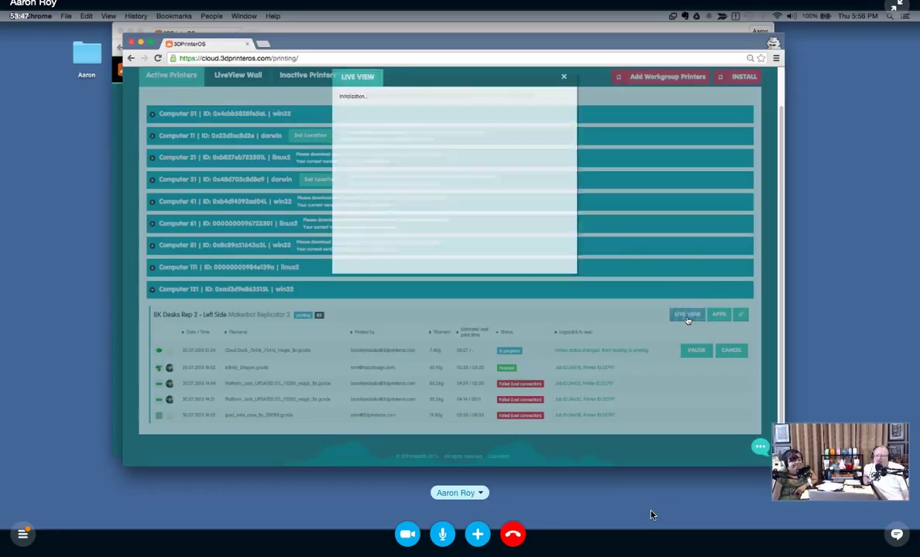